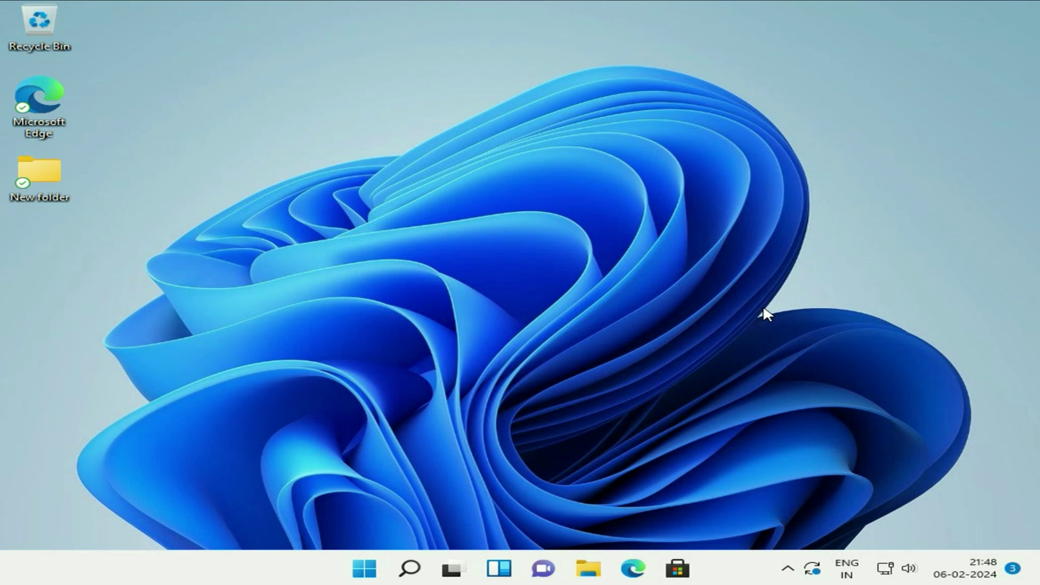
Step: Open Windows Settings from the Win+X quick-link menu, landing on the System page
{"action": "left_click", "coordinate": [364, 569]}
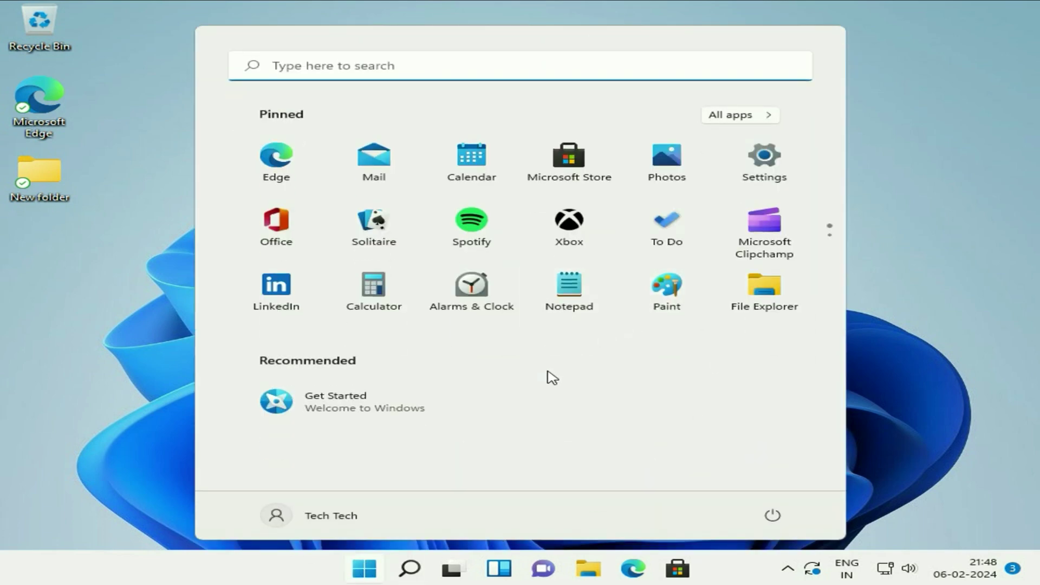
{"action": "left_click", "coordinate": [767, 176]}
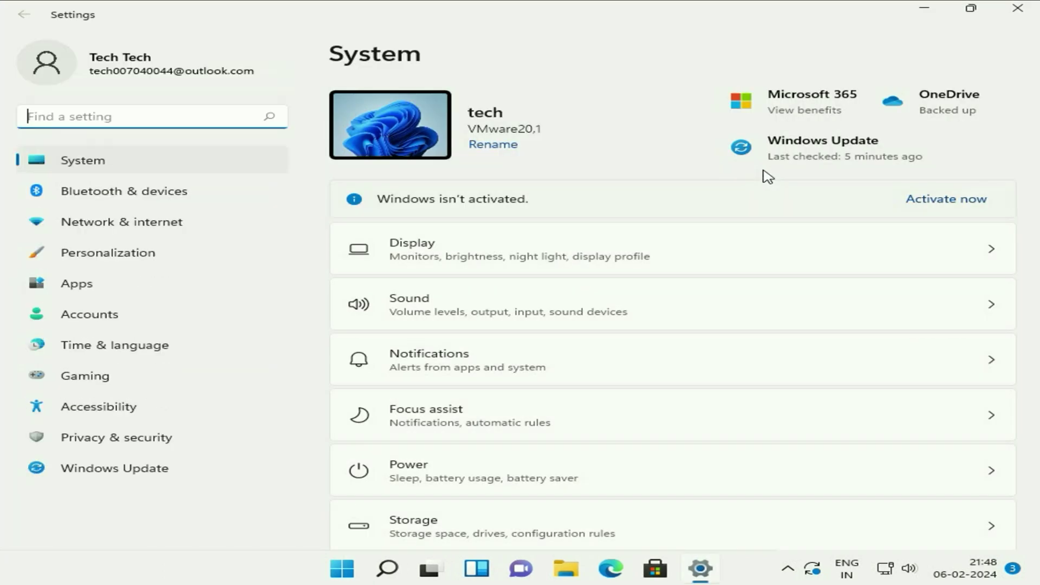
{"action": "left_click", "coordinate": [1018, 7]}
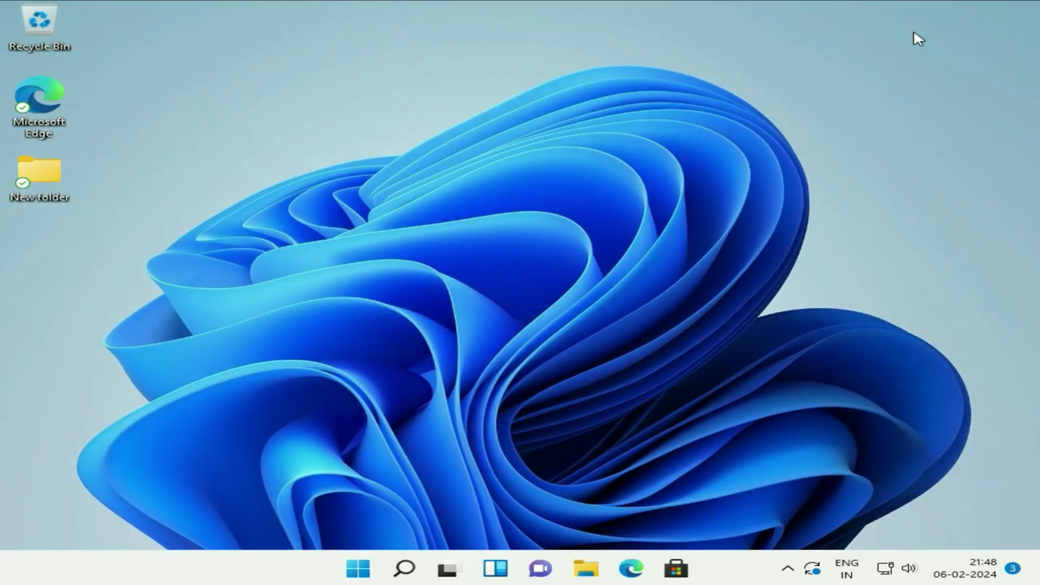
{"action": "right_click", "coordinate": [362, 565]}
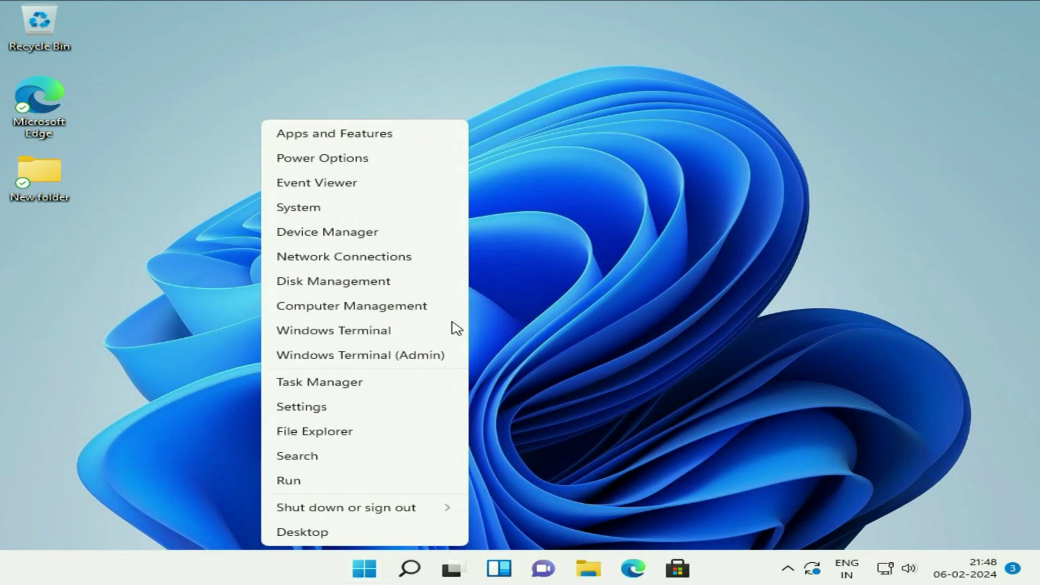
{"action": "left_click", "coordinate": [323, 413]}
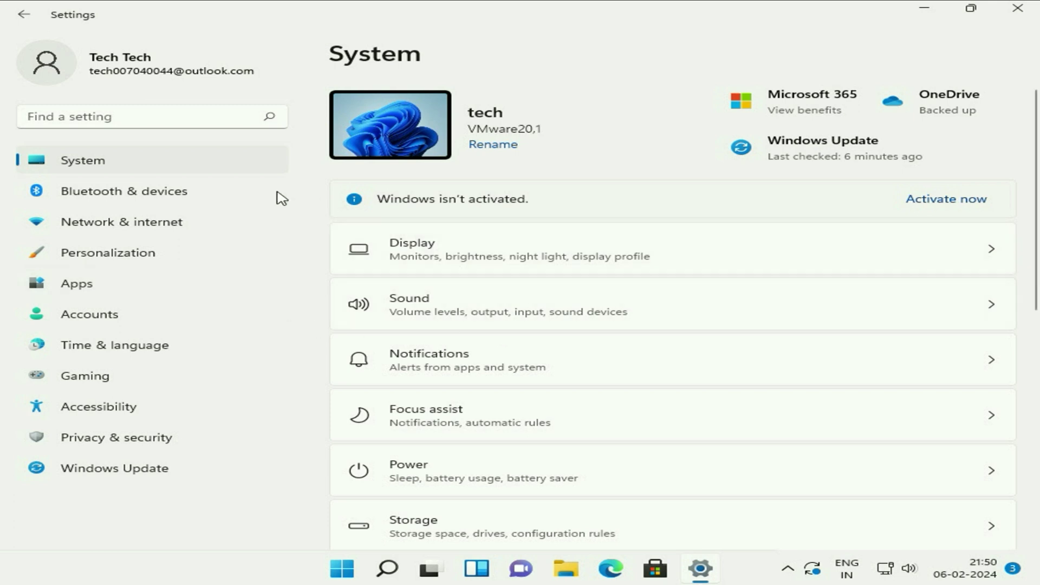
Step: Under Apps > Startup, switch off Edge, OneDrive, Teams and the Windows Security notification icon
{"action": "left_click", "coordinate": [93, 291]}
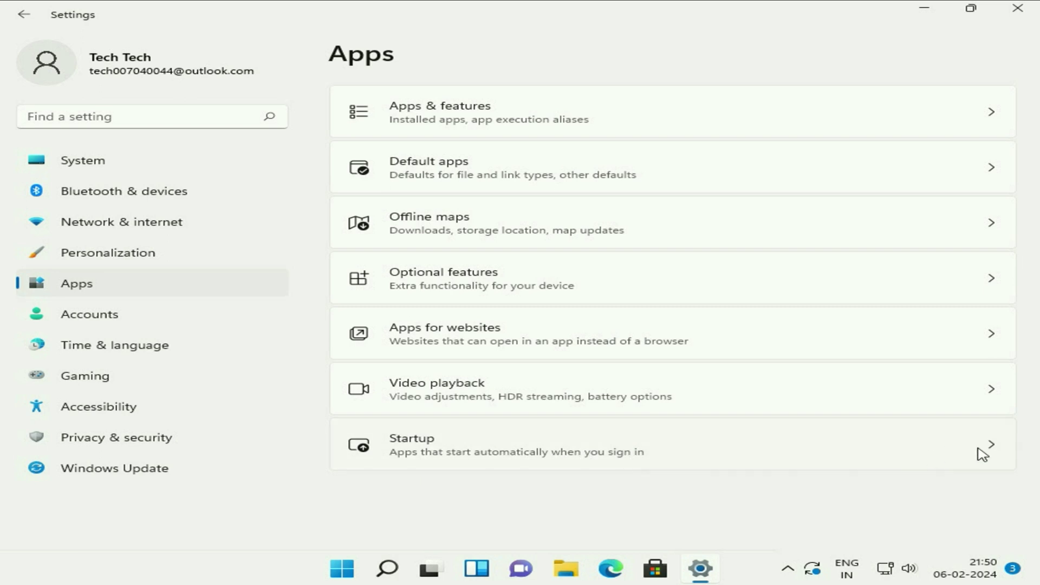
{"action": "left_click", "coordinate": [995, 449]}
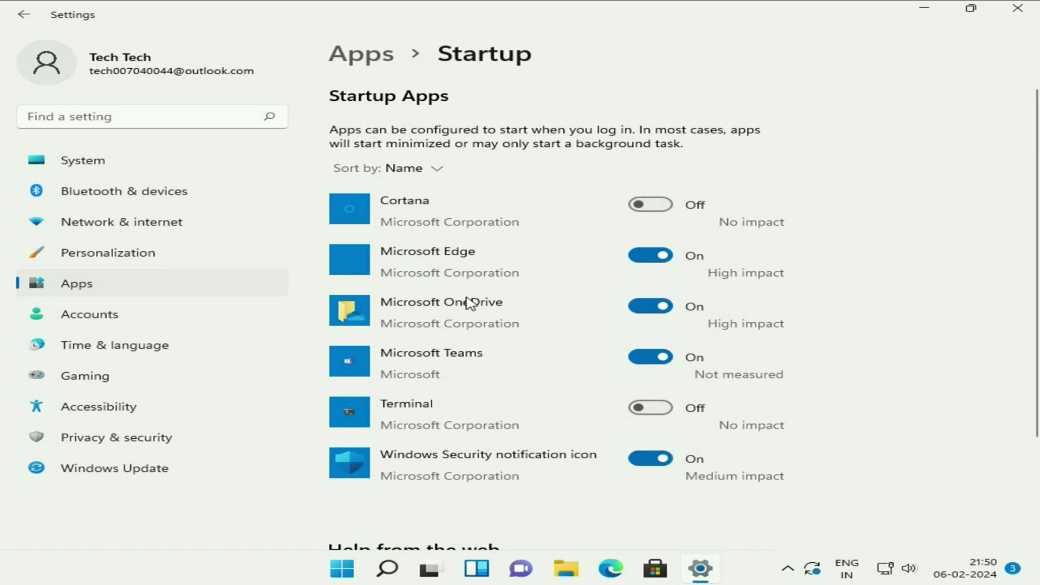
{"action": "left_click", "coordinate": [653, 258]}
{"action": "left_click", "coordinate": [656, 308]}
{"action": "left_click", "coordinate": [648, 357]}
{"action": "left_click", "coordinate": [638, 462]}
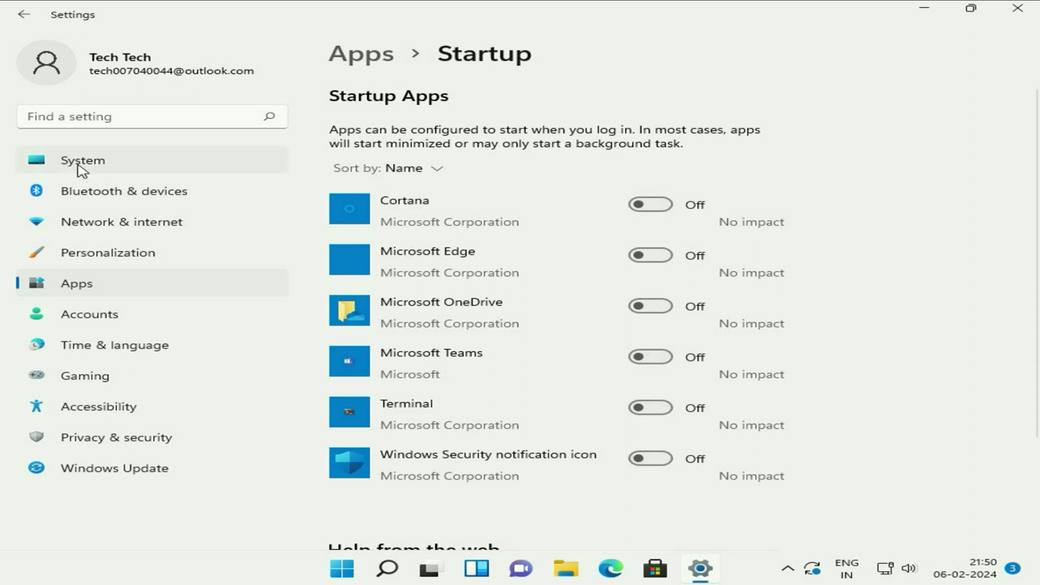
Step: Switch Storage Sense on in System > Storage for Local Disk (C:)
{"action": "left_click", "coordinate": [96, 167]}
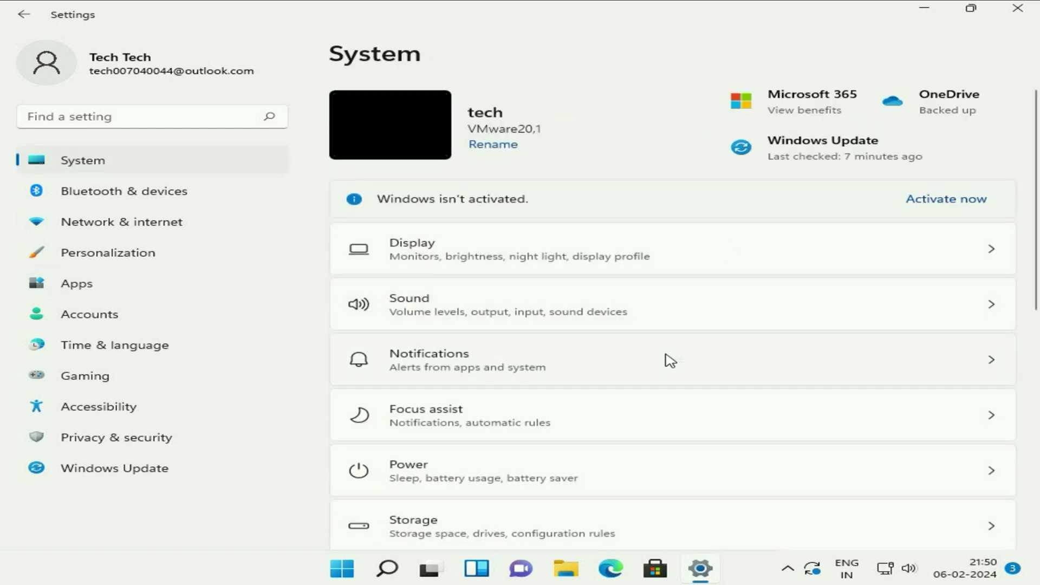
{"action": "scroll", "coordinate": [669, 361], "scroll_direction": "down", "scroll_amount": 3}
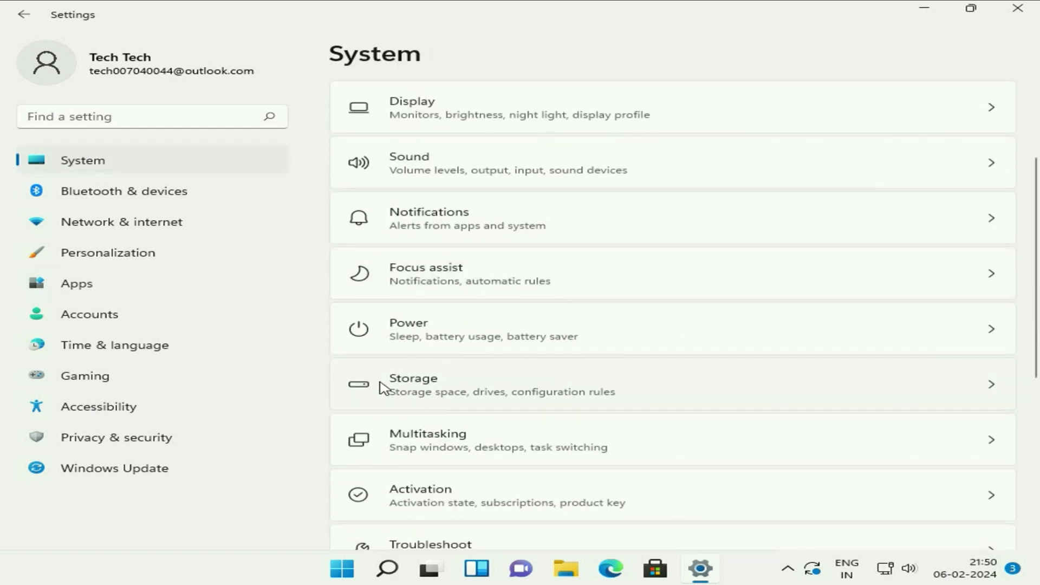
{"action": "left_click", "coordinate": [991, 389]}
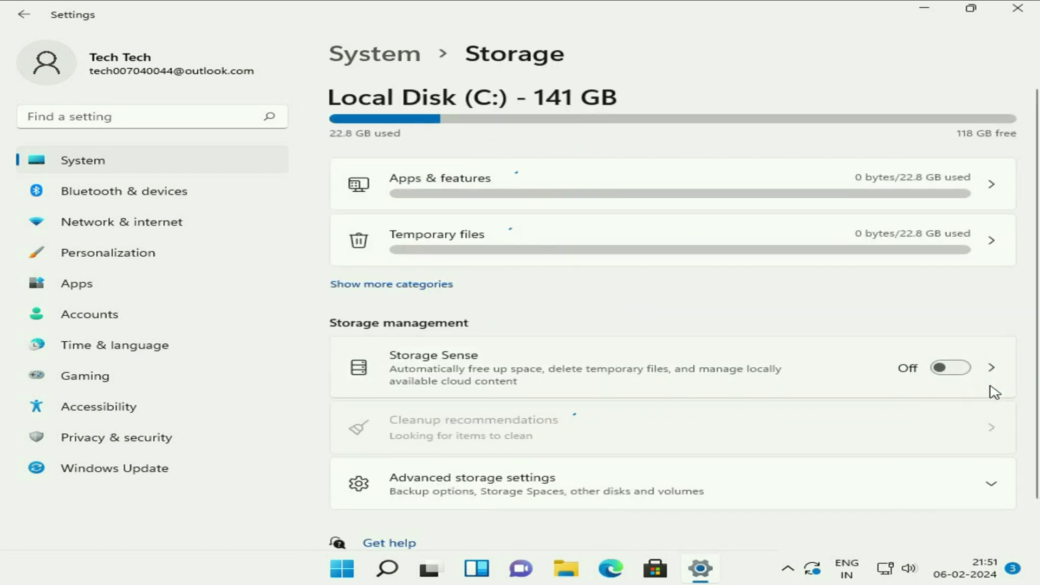
{"action": "left_click", "coordinate": [398, 368]}
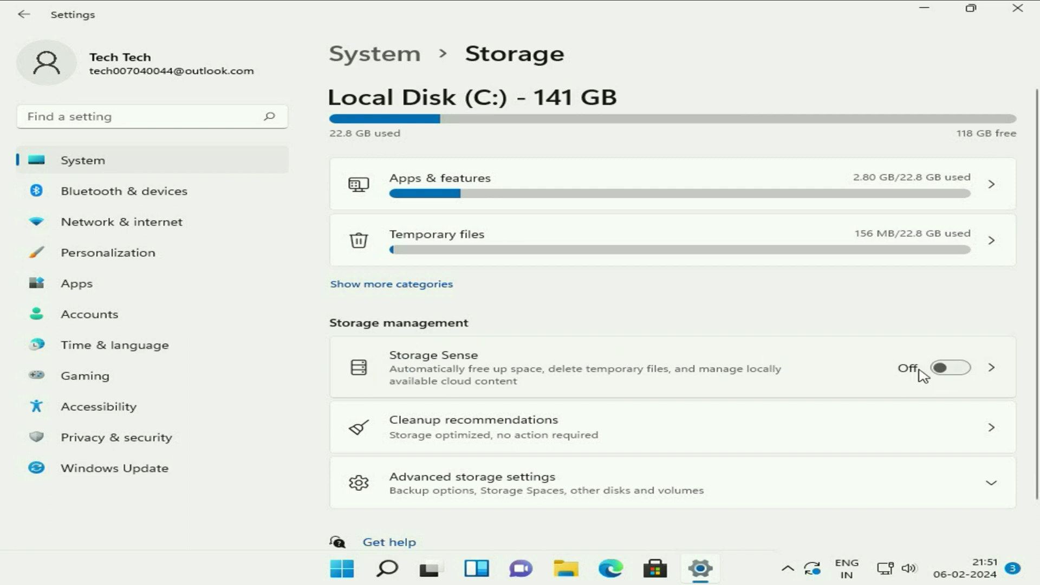
{"action": "left_click", "coordinate": [963, 369]}
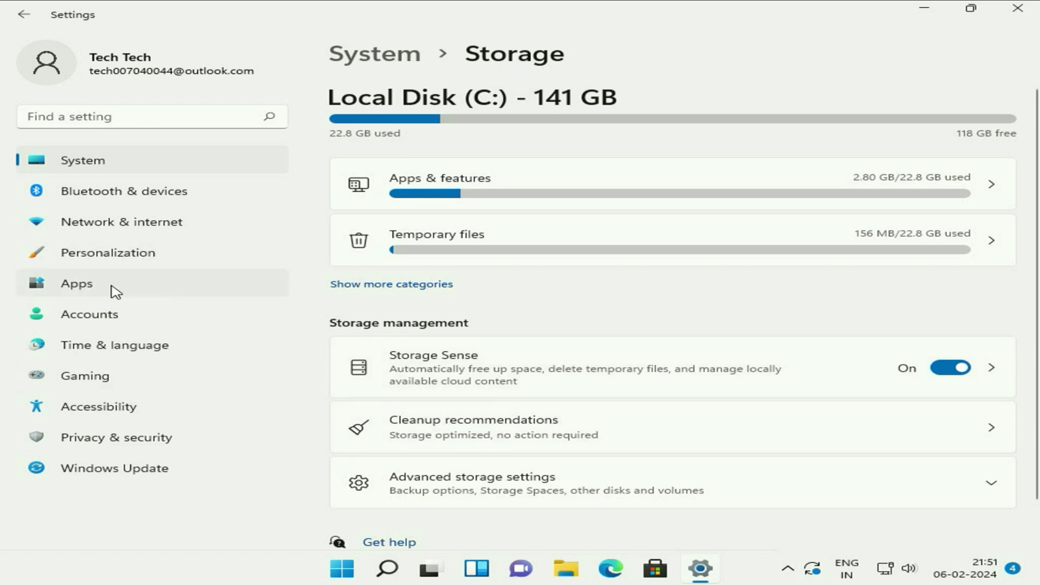
Step: Go to Personalization > Colors and review its Light mode, transparency and accent settings
{"action": "left_click", "coordinate": [73, 265]}
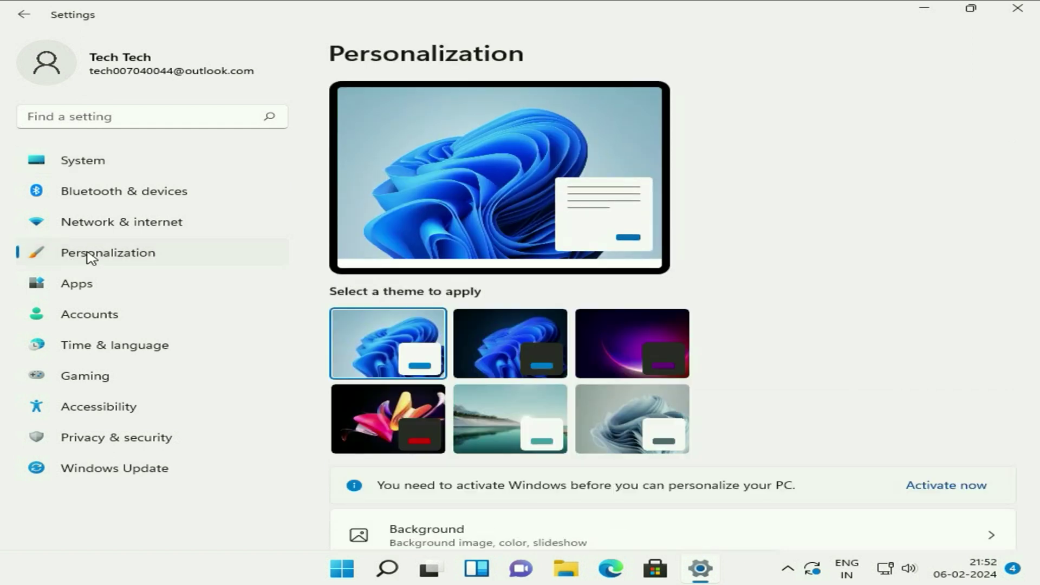
{"action": "scroll", "coordinate": [871, 250], "scroll_direction": "down", "scroll_amount": 5}
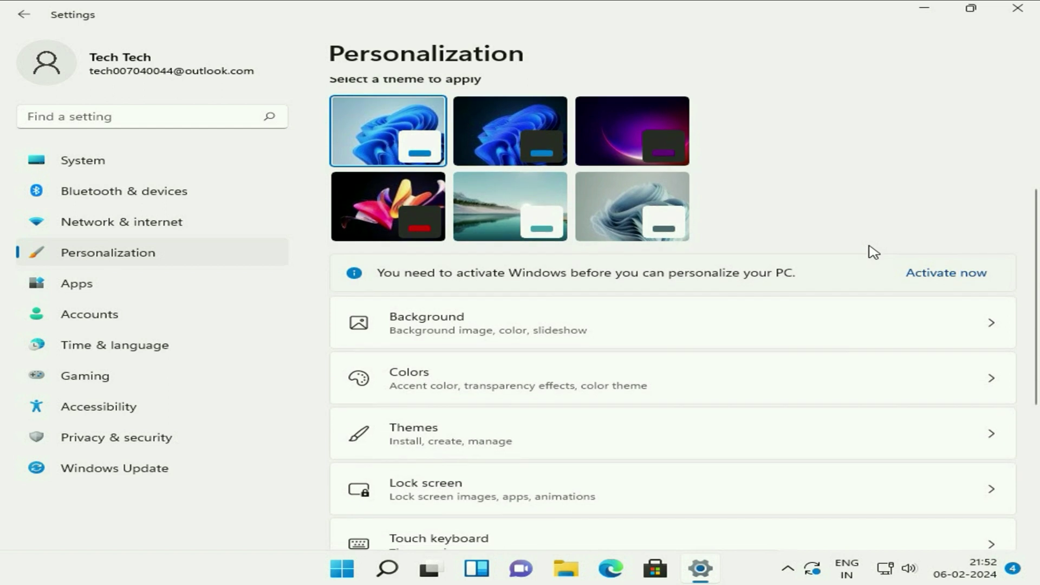
{"action": "left_click", "coordinate": [1001, 316]}
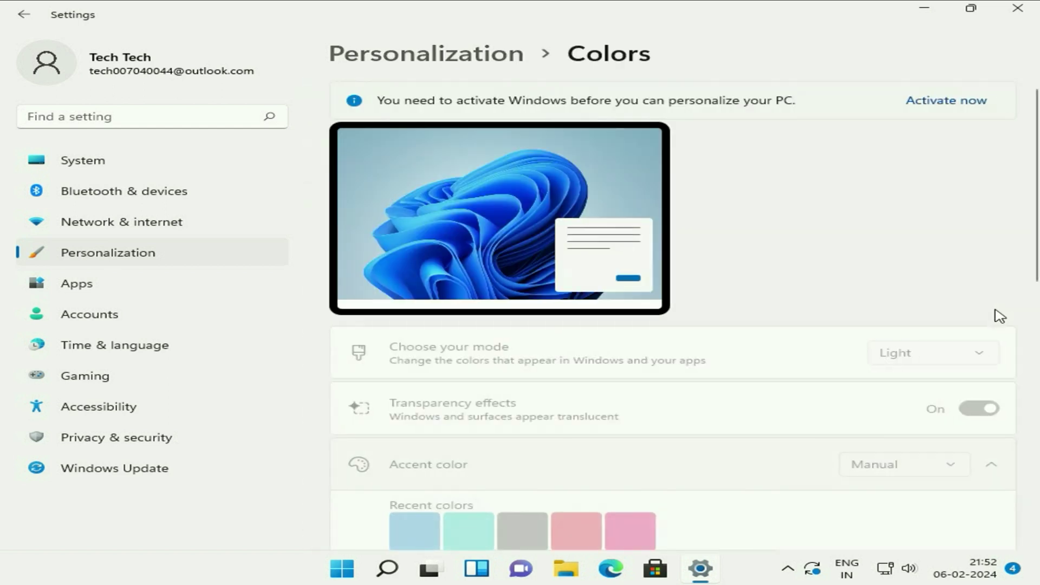
{"action": "scroll", "coordinate": [924, 265], "scroll_direction": "down", "scroll_amount": 4}
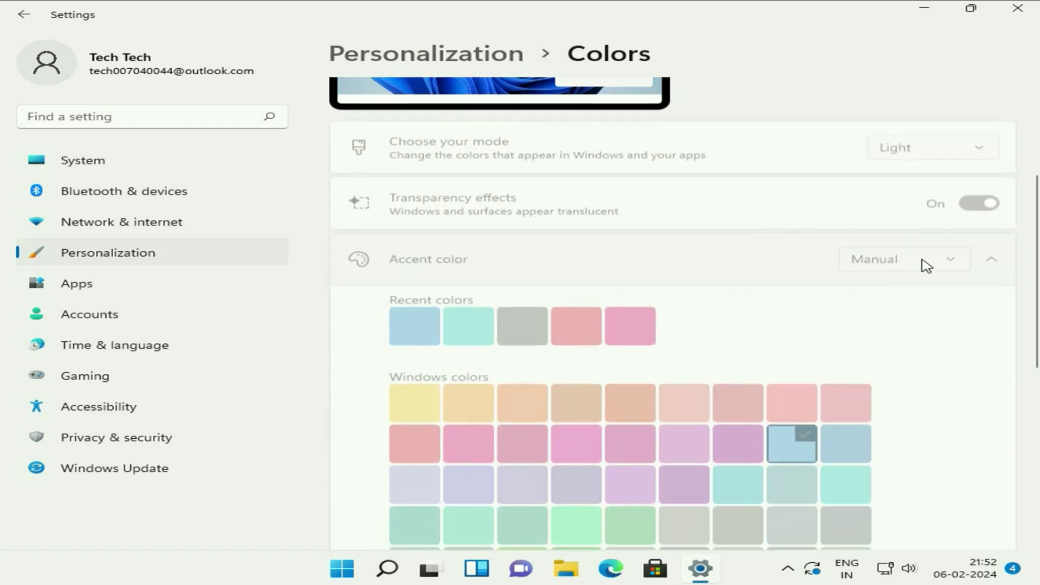
{"action": "scroll", "coordinate": [926, 266], "scroll_direction": "up", "scroll_amount": 1}
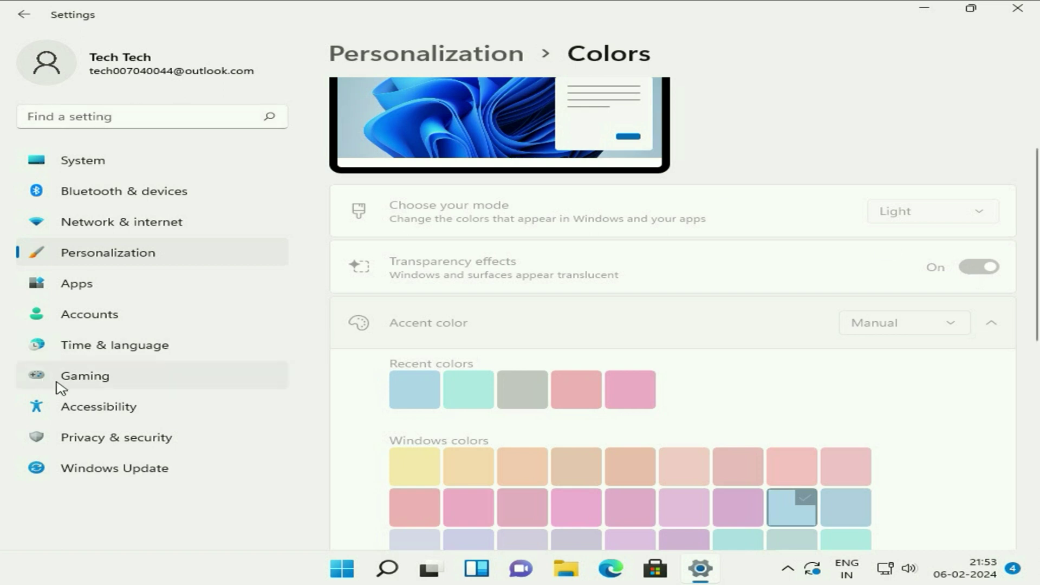
Step: Switch Game Mode off under Gaming > Game Mode, then close Settings
{"action": "left_click", "coordinate": [85, 376]}
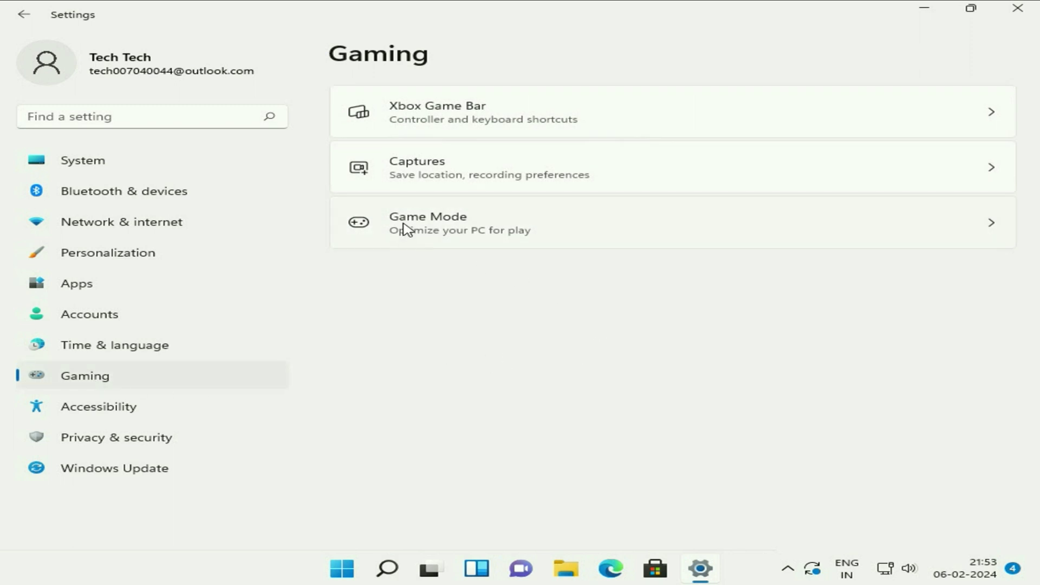
{"action": "left_click", "coordinate": [989, 230]}
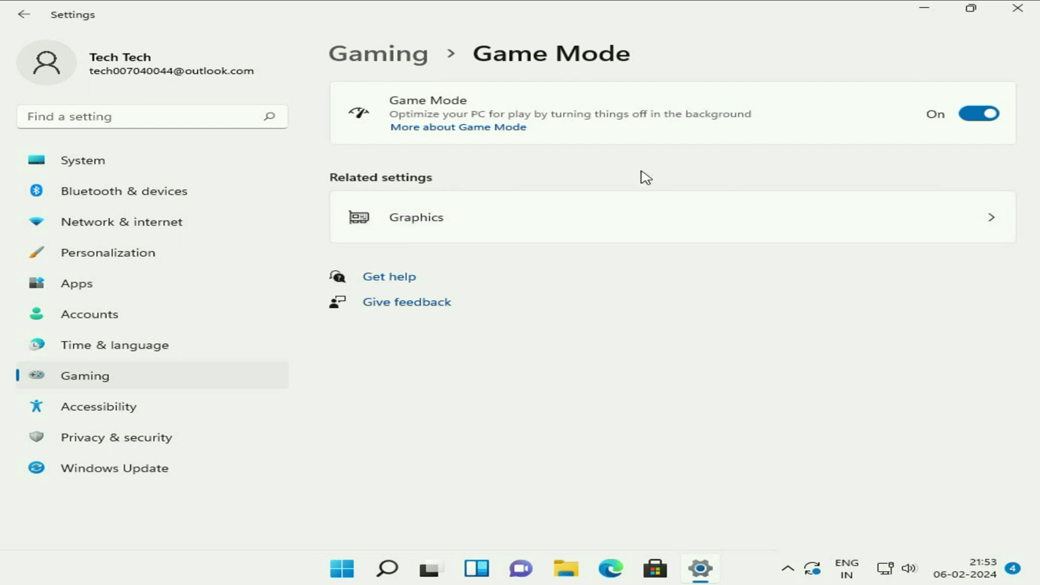
{"action": "left_click", "coordinate": [985, 115]}
{"action": "left_click", "coordinate": [1029, 20]}
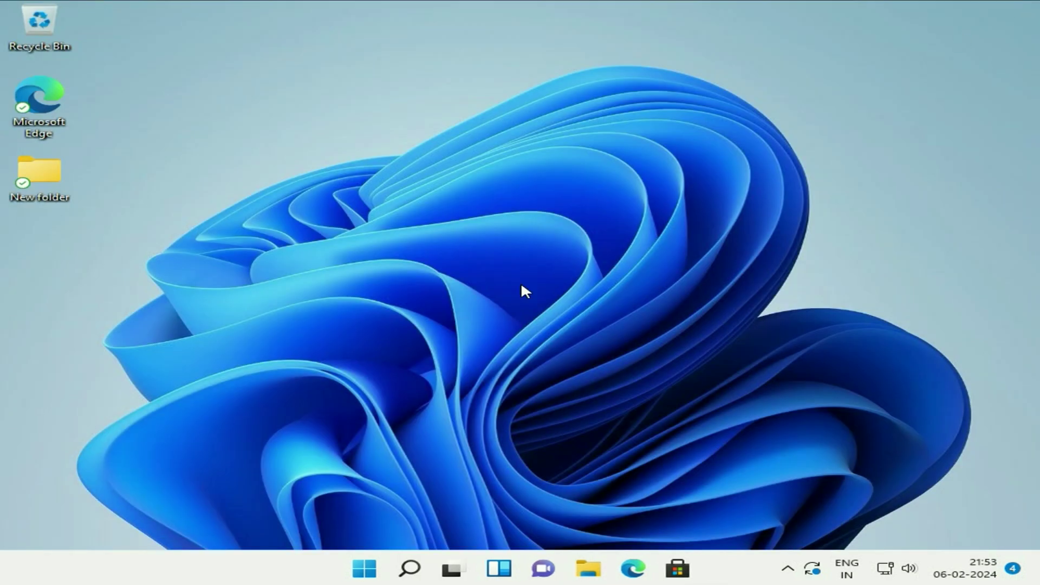
Step: Search the Start menu for 'service' and open the Services app
{"action": "left_click", "coordinate": [362, 569]}
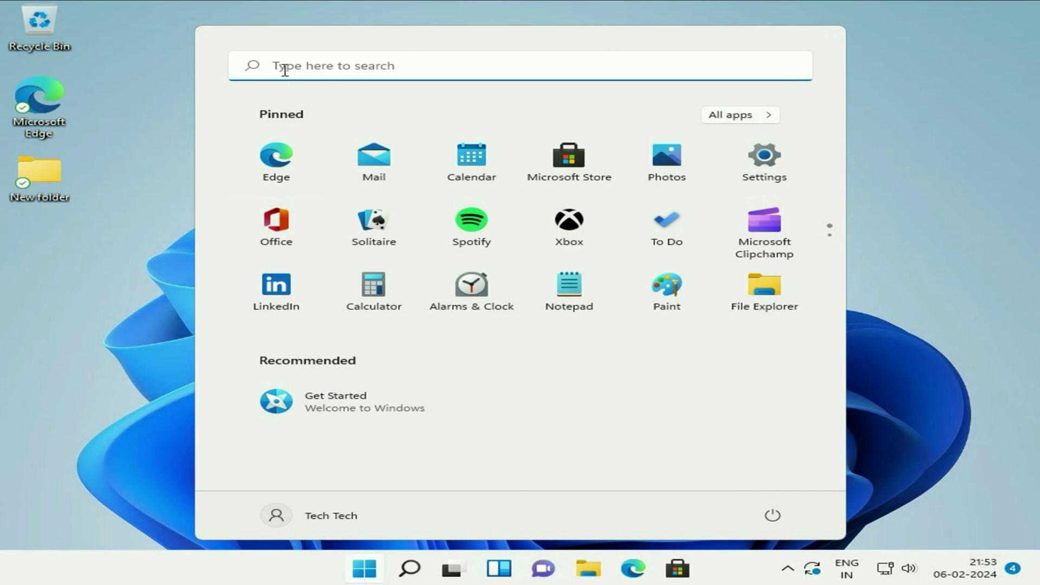
{"action": "left_click", "coordinate": [349, 67]}
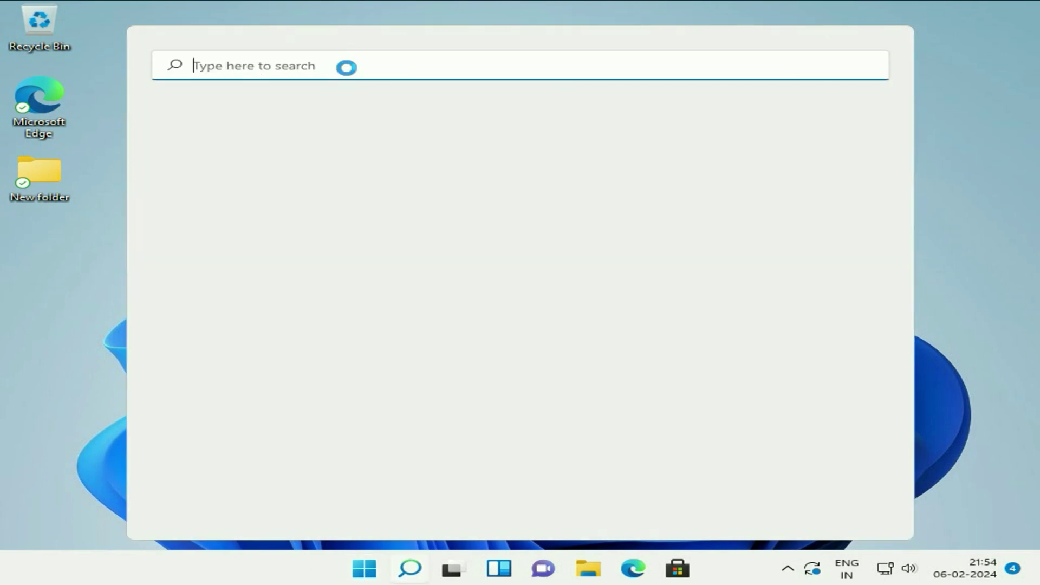
{"action": "type", "text": "serv"}
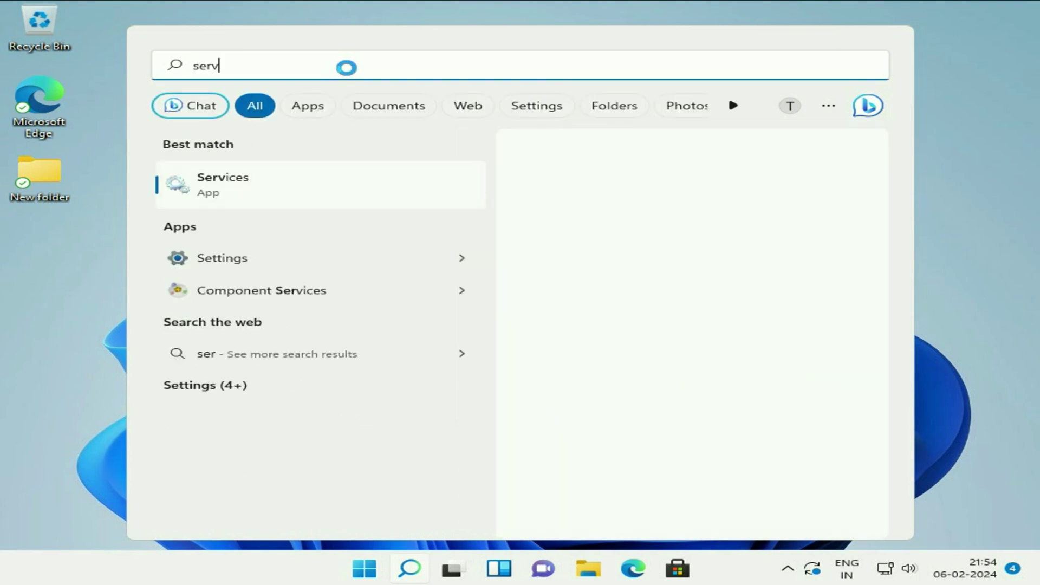
{"action": "type", "text": "ices"}
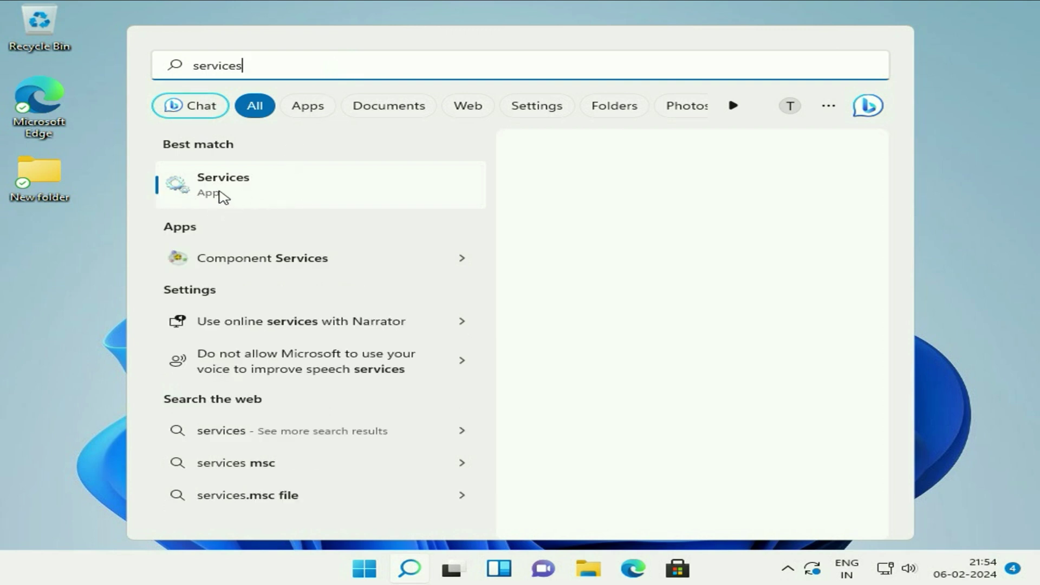
{"action": "left_click", "coordinate": [222, 196]}
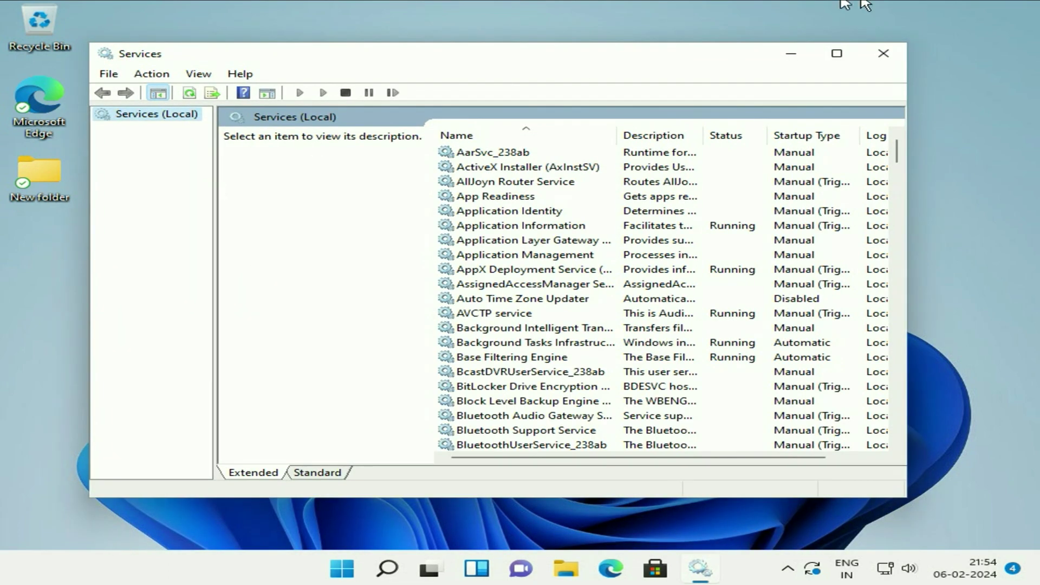
Step: Maximize the Services window and select the Windows Search service in the list
{"action": "left_click", "coordinate": [837, 53]}
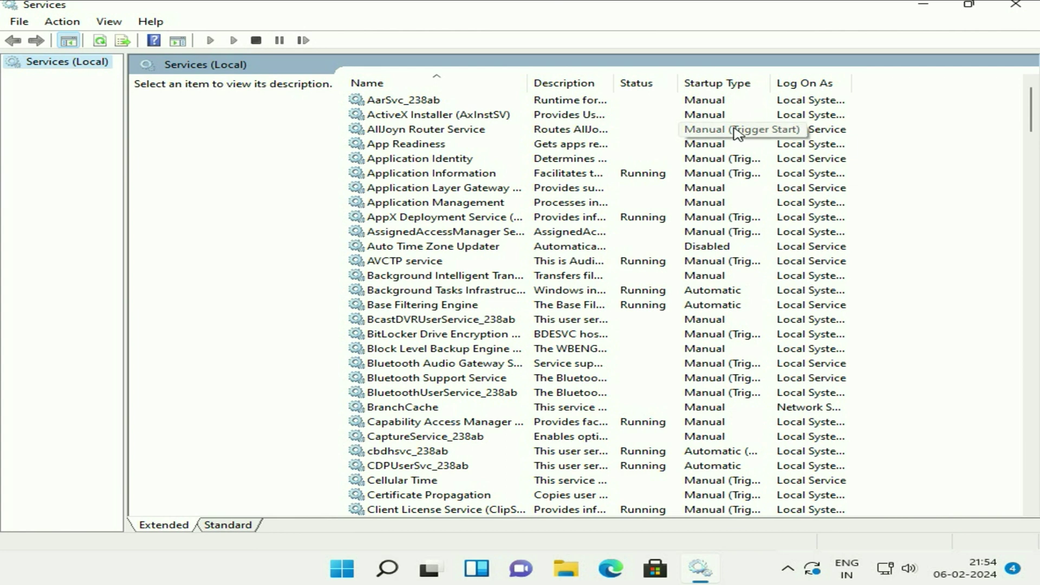
{"action": "left_click_drag", "start_coordinate": [1032, 119], "coordinate": [1029, 479]}
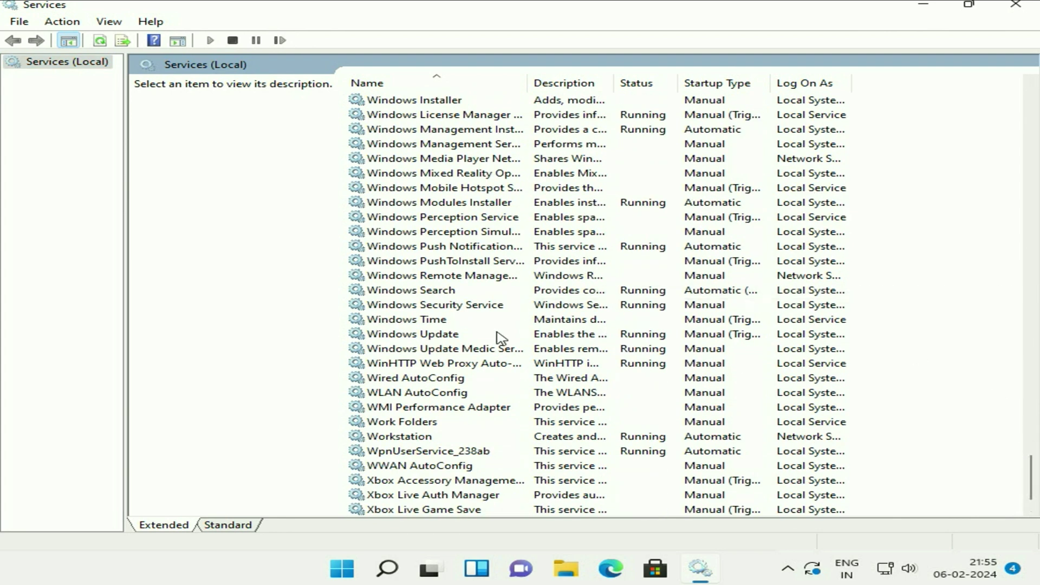
{"action": "left_click", "coordinate": [402, 292]}
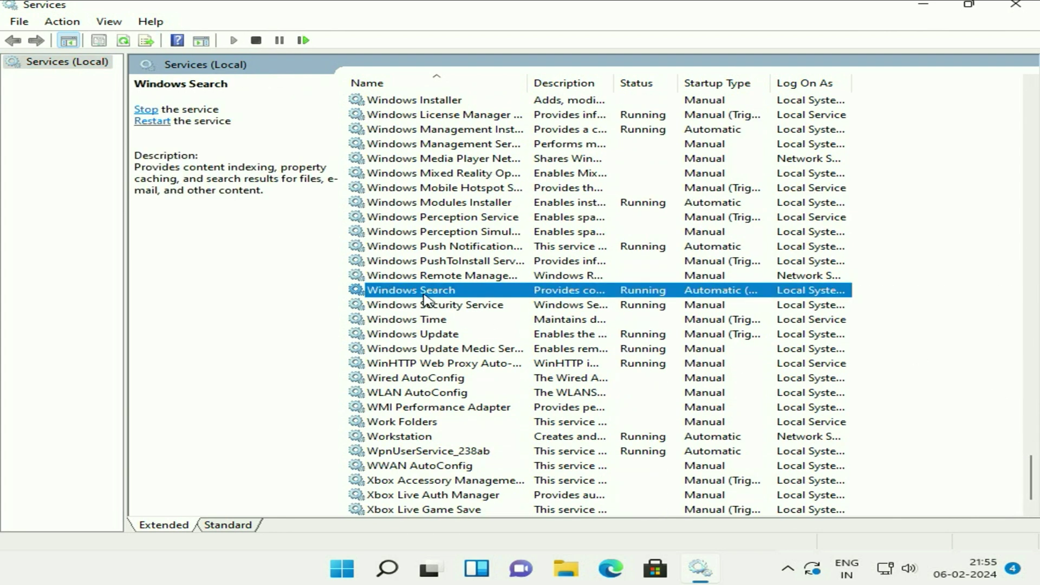
Step: Set the Windows Search service startup type to Disabled in its properties and apply it
{"action": "right_click", "coordinate": [471, 293]}
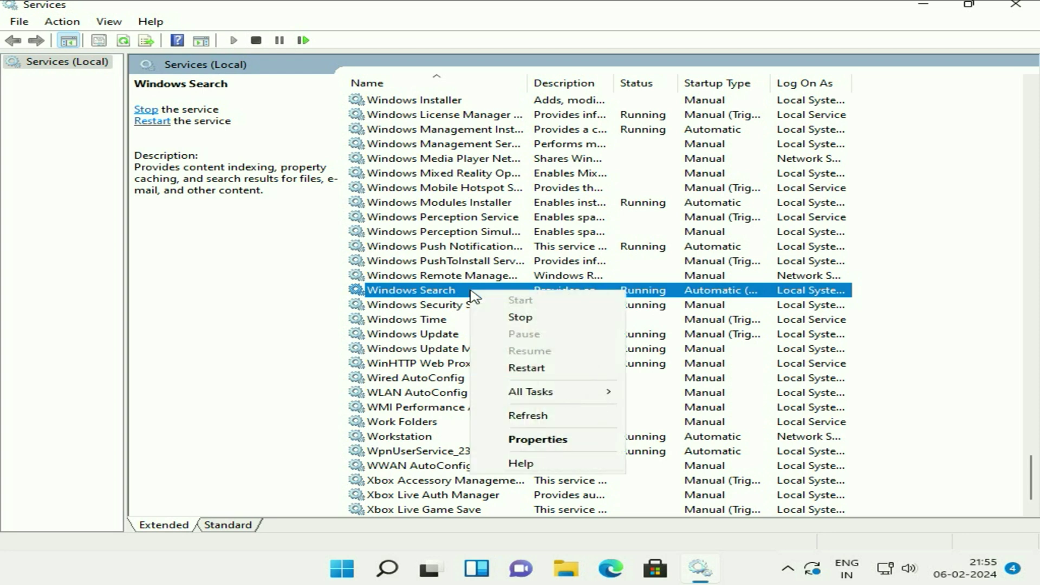
{"action": "left_click", "coordinate": [558, 441]}
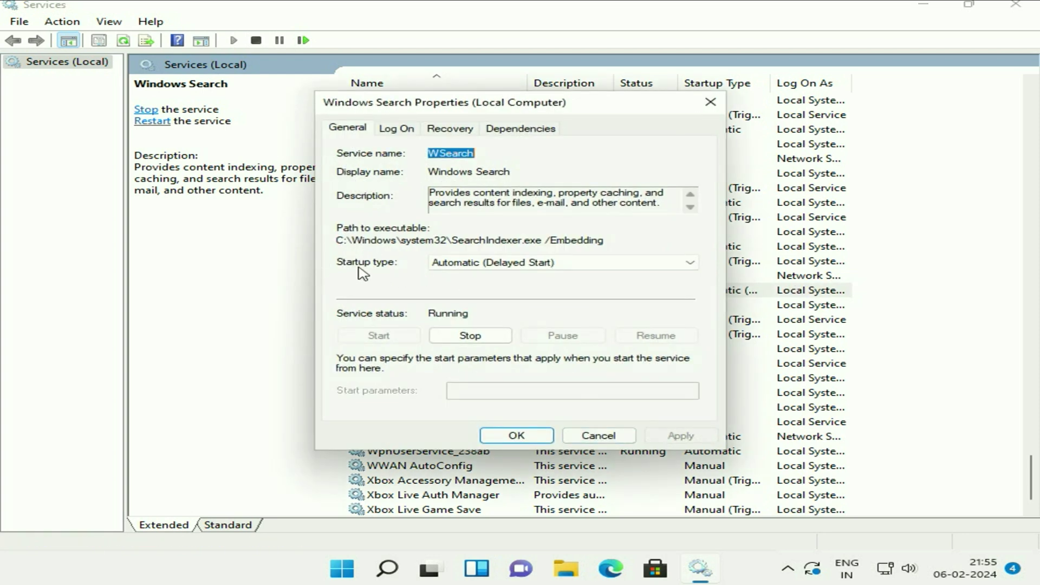
{"action": "left_click", "coordinate": [623, 263]}
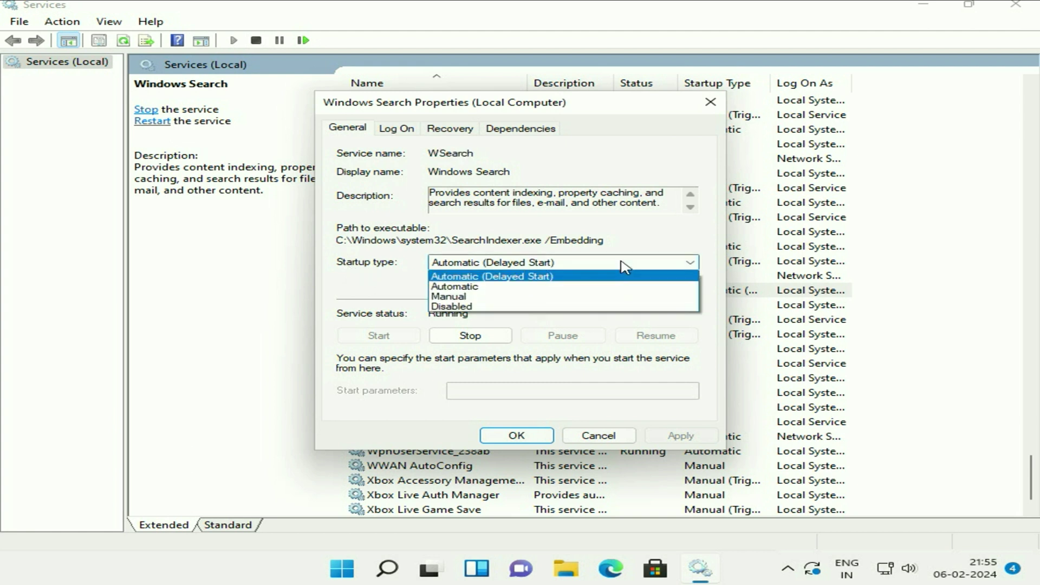
{"action": "left_click", "coordinate": [483, 305]}
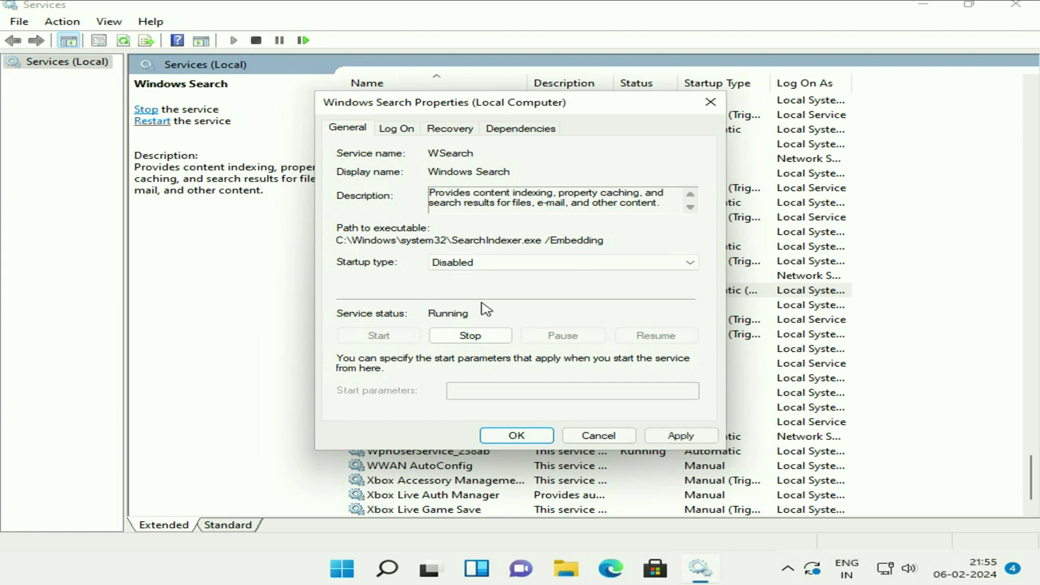
{"action": "left_click", "coordinate": [684, 437]}
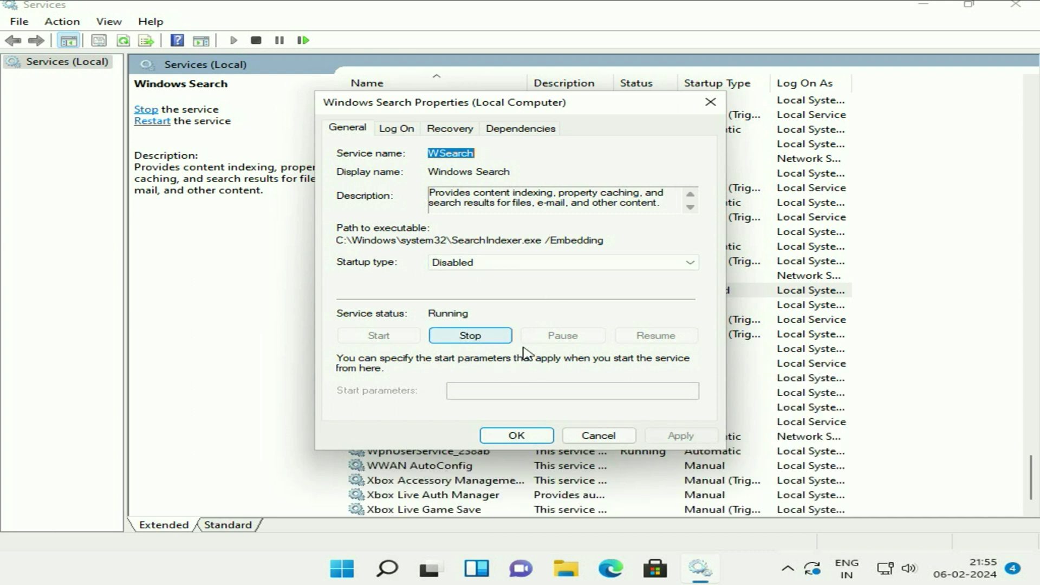
Step: Stop the running Windows Search service, confirm with OK, and close Services
{"action": "left_click", "coordinate": [485, 340]}
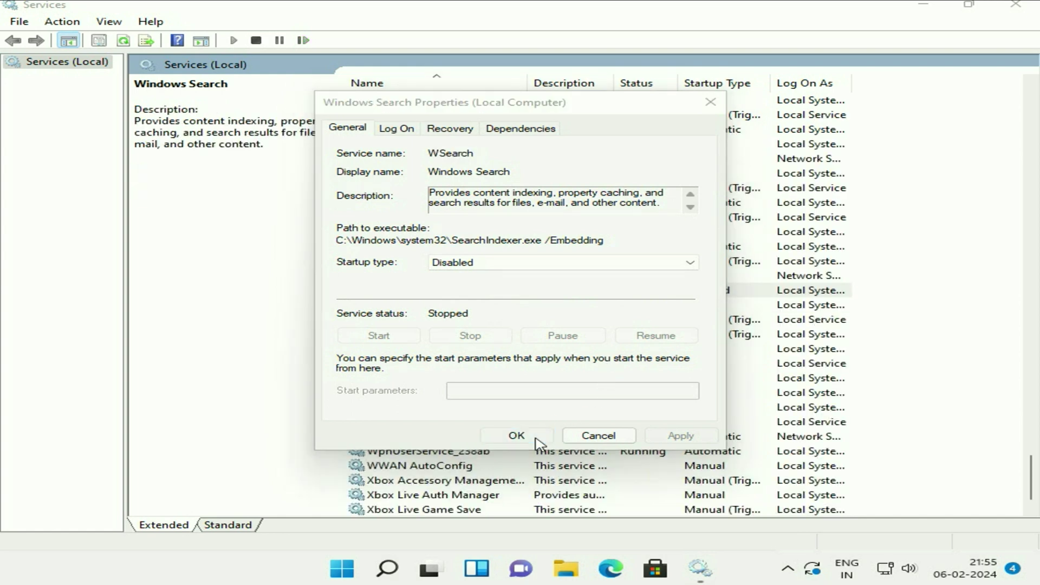
{"action": "left_click", "coordinate": [517, 435]}
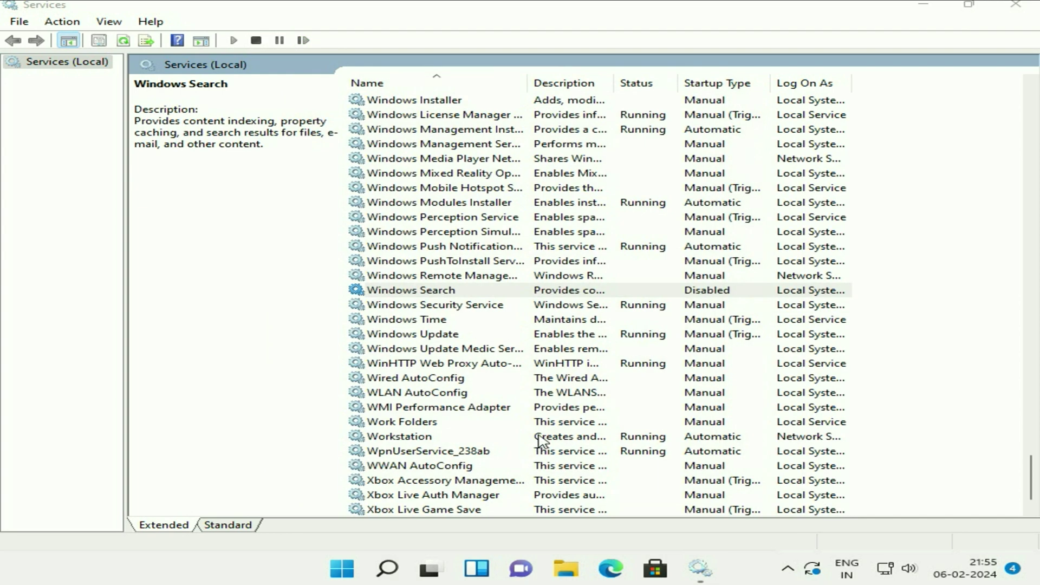
{"action": "left_click", "coordinate": [1016, 5]}
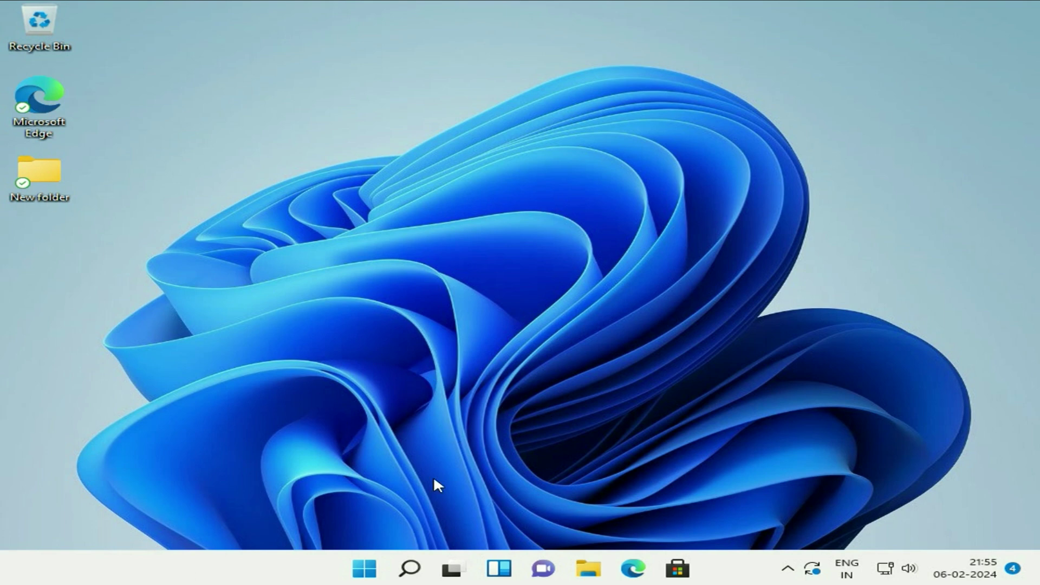
Step: Search the Start menu for 'view ad' and open View advanced system settings
{"action": "left_click", "coordinate": [358, 568]}
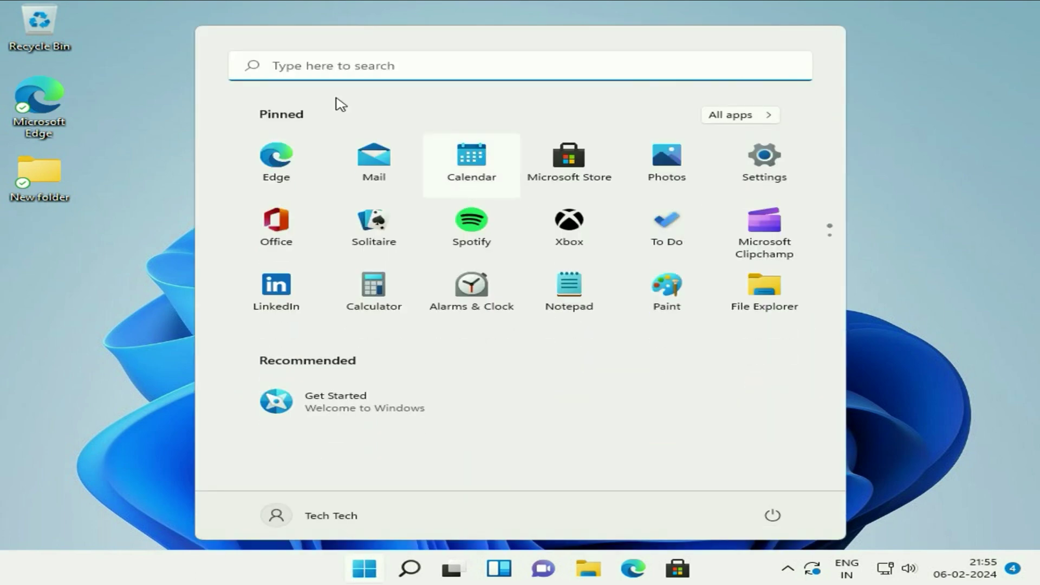
{"action": "left_click", "coordinate": [367, 70]}
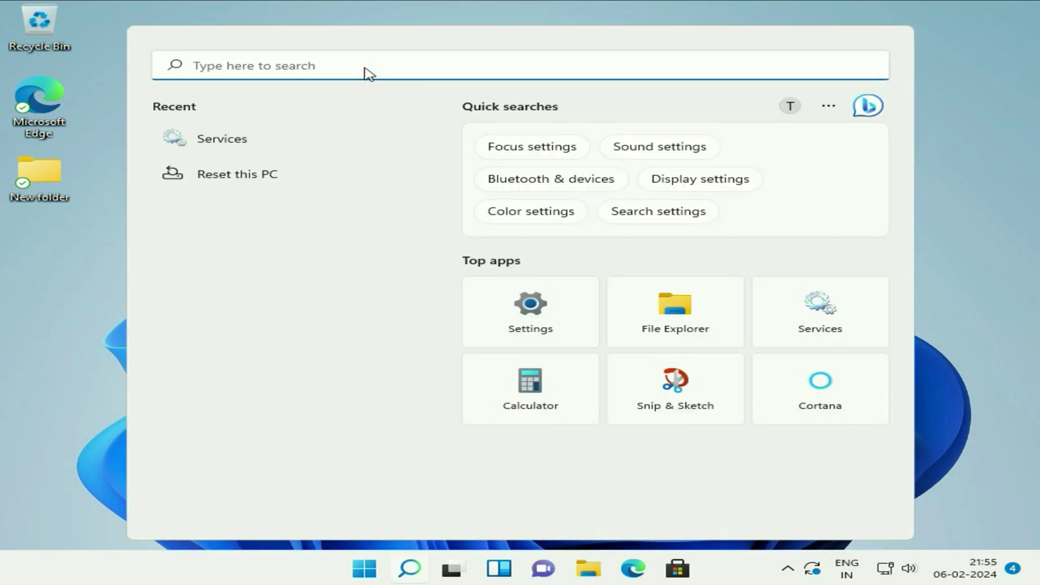
{"action": "type", "text": "view a"}
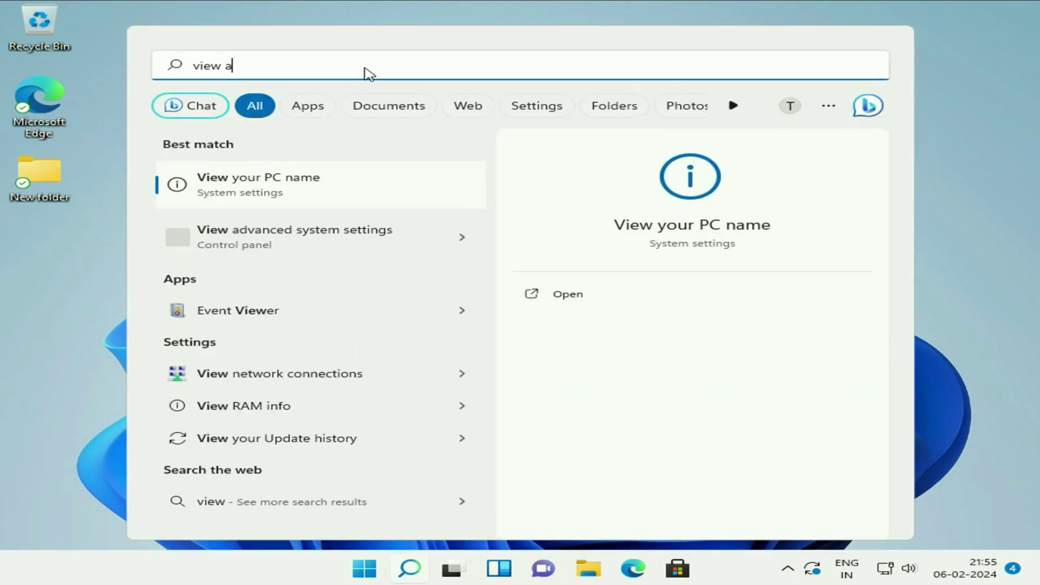
{"action": "type", "text": "d"}
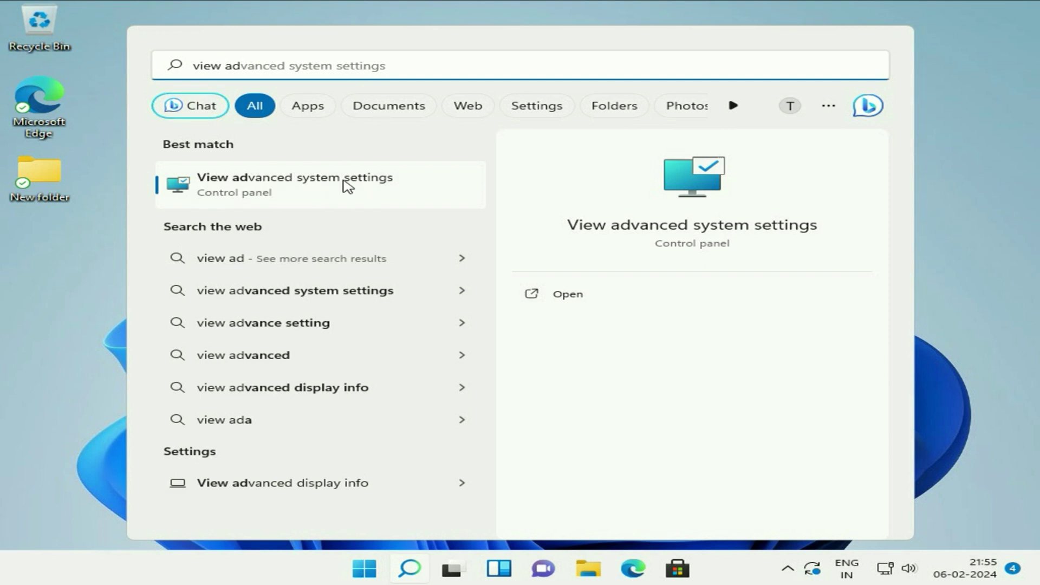
{"action": "left_click", "coordinate": [287, 193]}
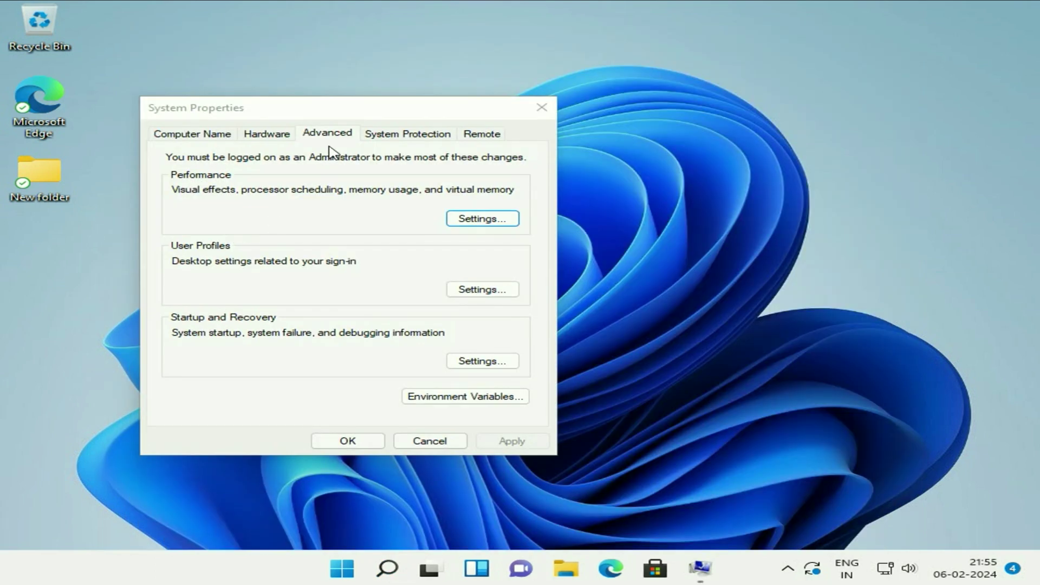
Step: In Performance Options, choose Adjust for best performance to turn off all visual effects
{"action": "left_click", "coordinate": [333, 135]}
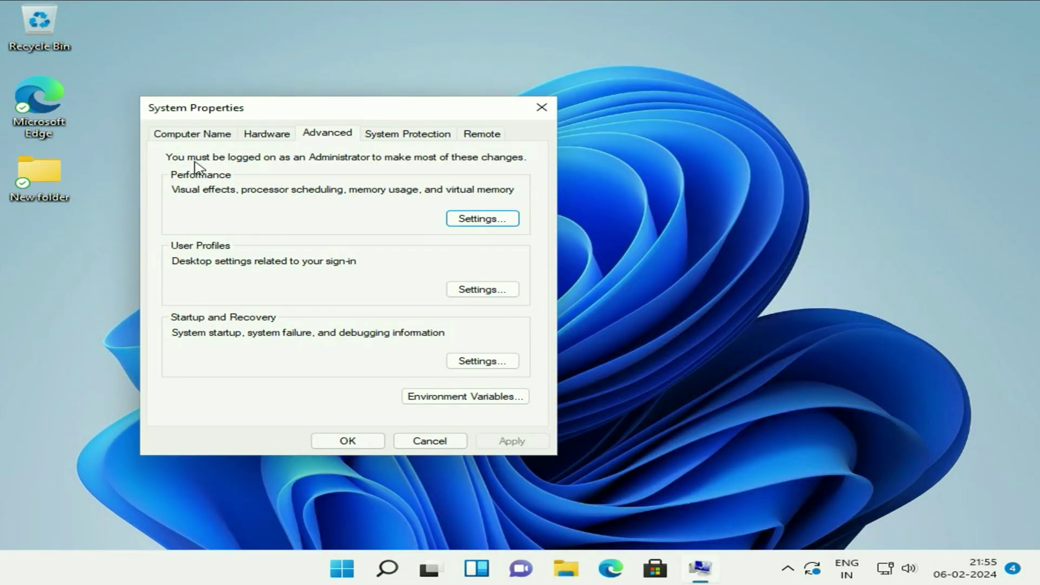
{"action": "left_click", "coordinate": [506, 225]}
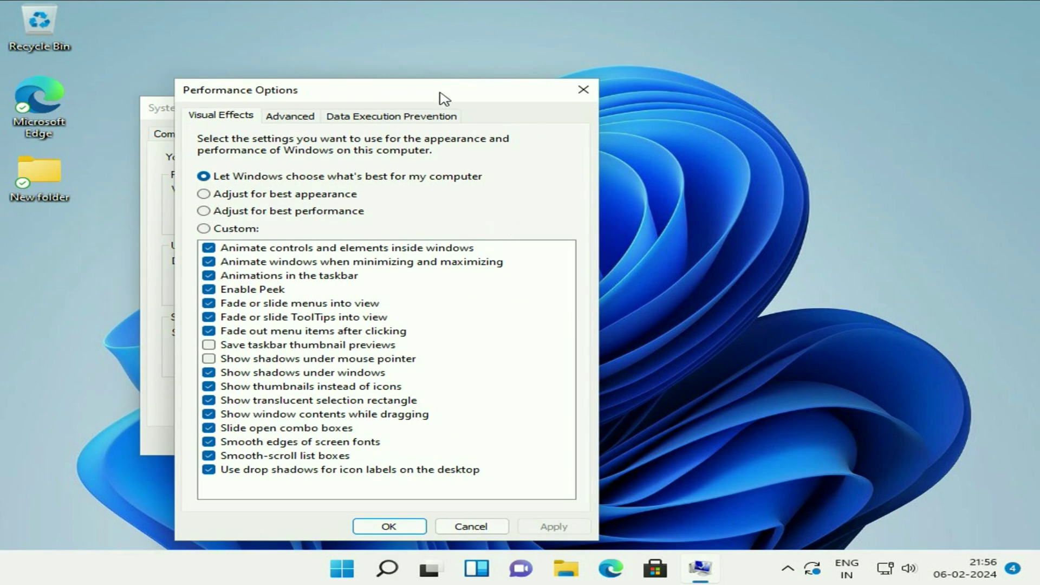
{"action": "left_click_drag", "start_coordinate": [445, 99], "coordinate": [538, 67]}
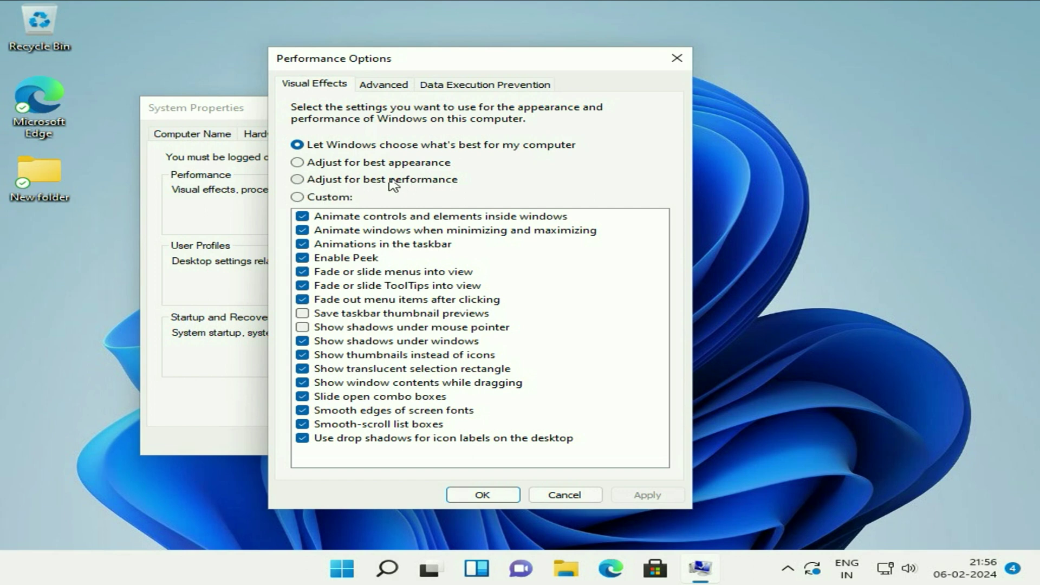
{"action": "left_click", "coordinate": [298, 180]}
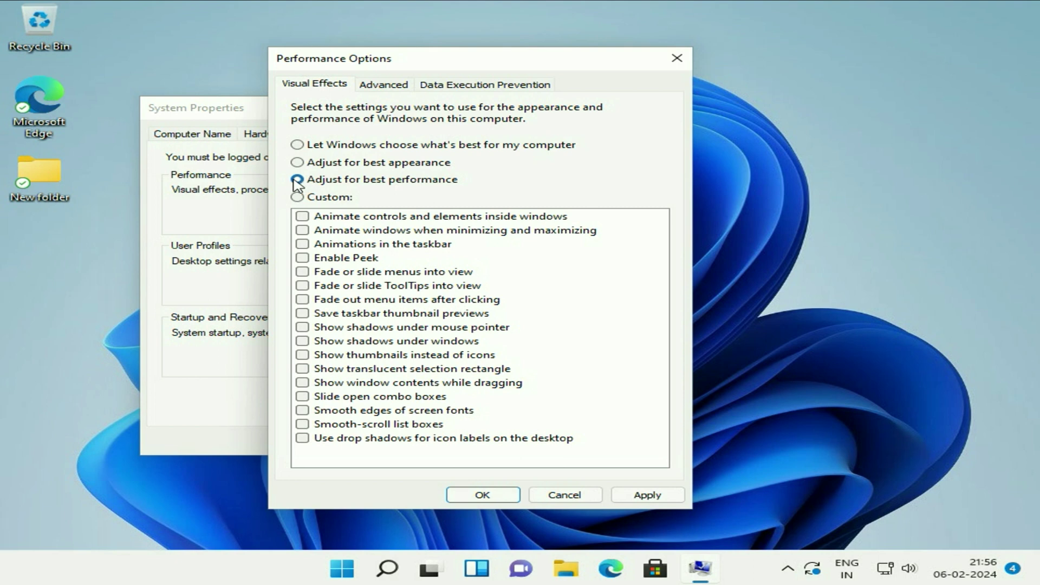
Step: Re-enable taskbar animations, thumbnail previews, thumbnails, window contents while dragging and smooth fonts, then apply
{"action": "left_click", "coordinate": [302, 244]}
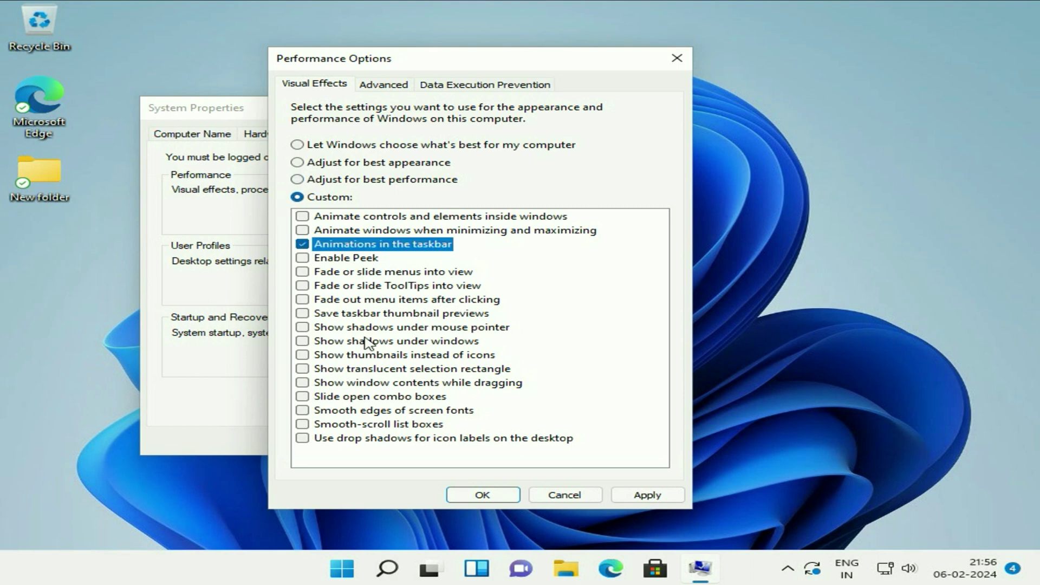
{"action": "left_click", "coordinate": [325, 315]}
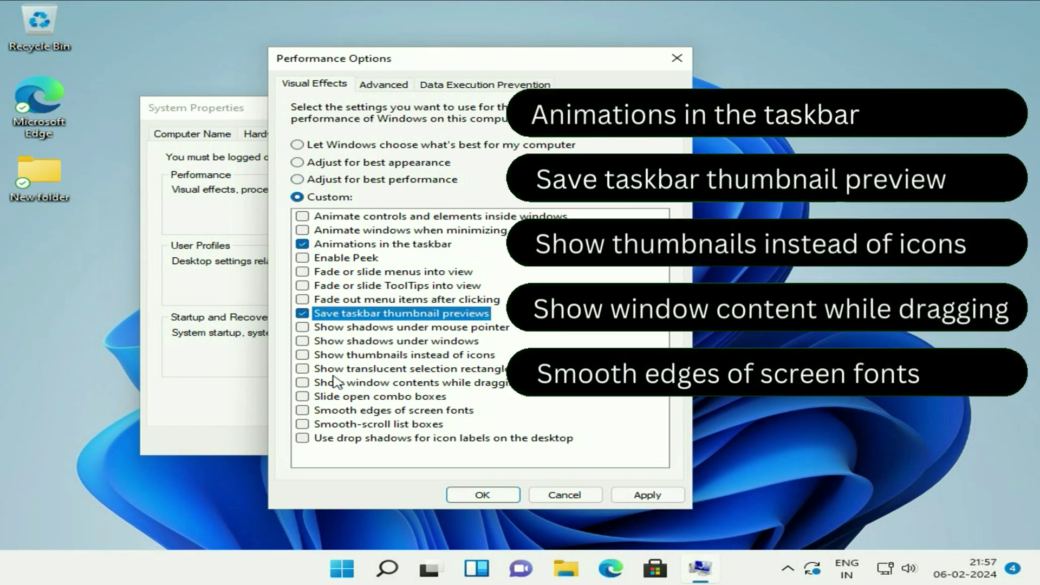
{"action": "left_click", "coordinate": [302, 357]}
{"action": "left_click", "coordinate": [302, 383]}
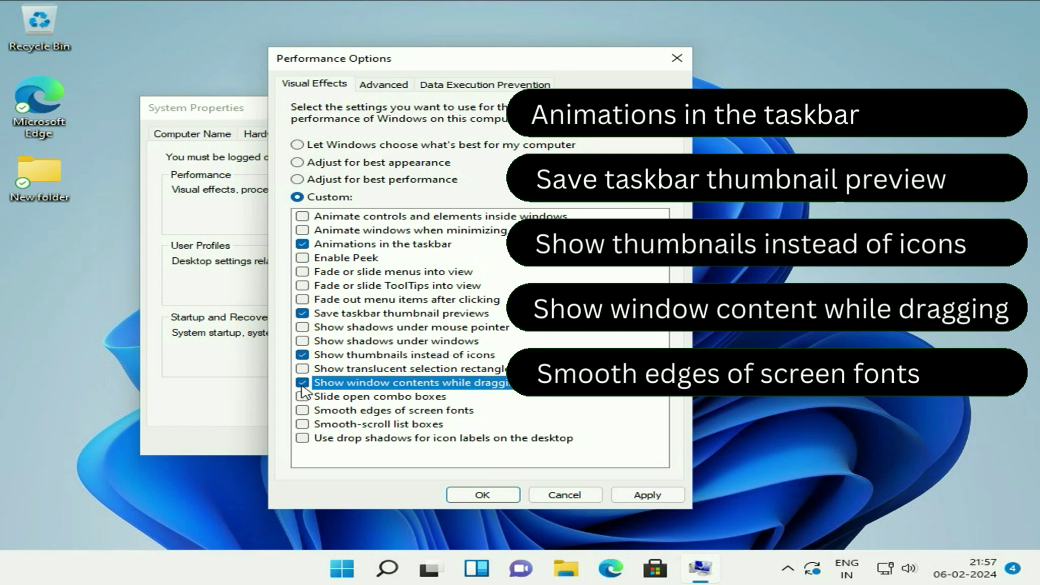
{"action": "left_click", "coordinate": [303, 410]}
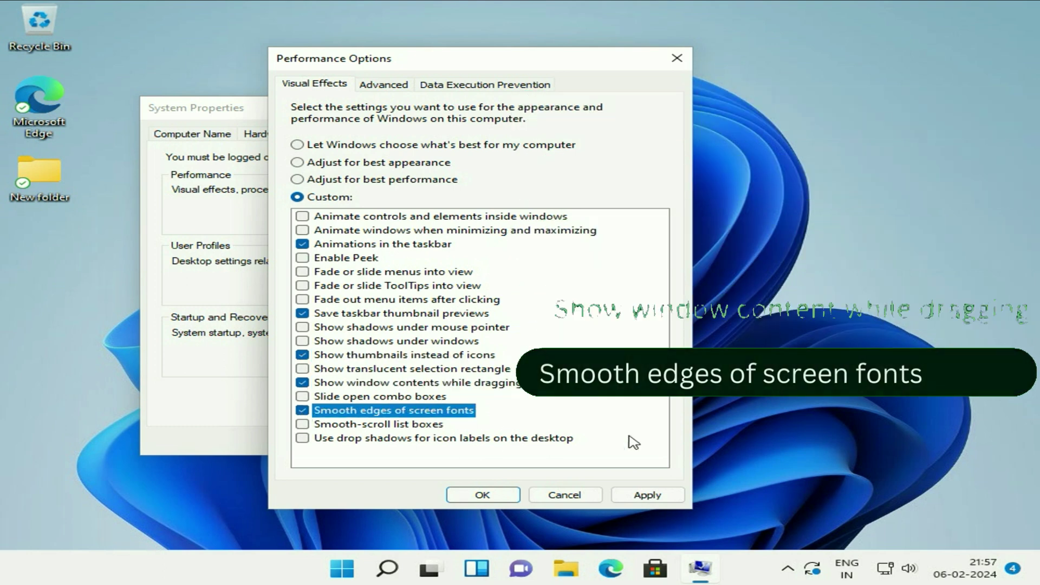
{"action": "left_click", "coordinate": [665, 496]}
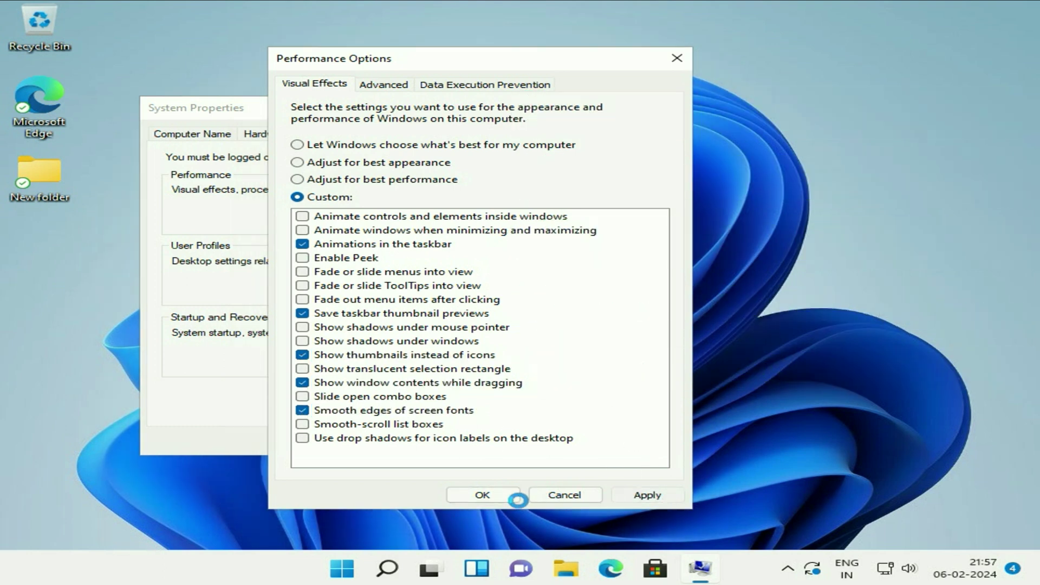
{"action": "left_click", "coordinate": [495, 498]}
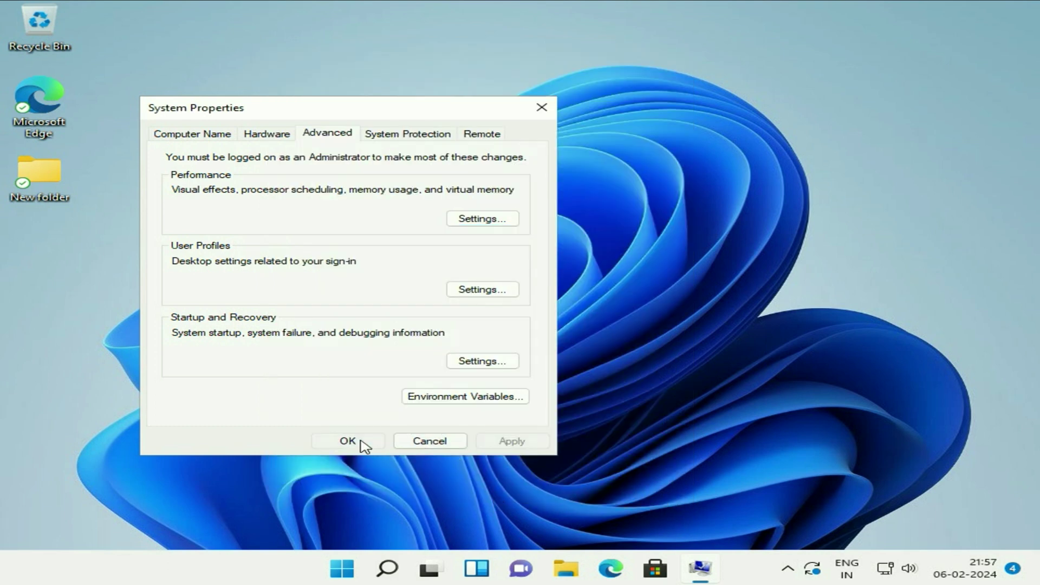